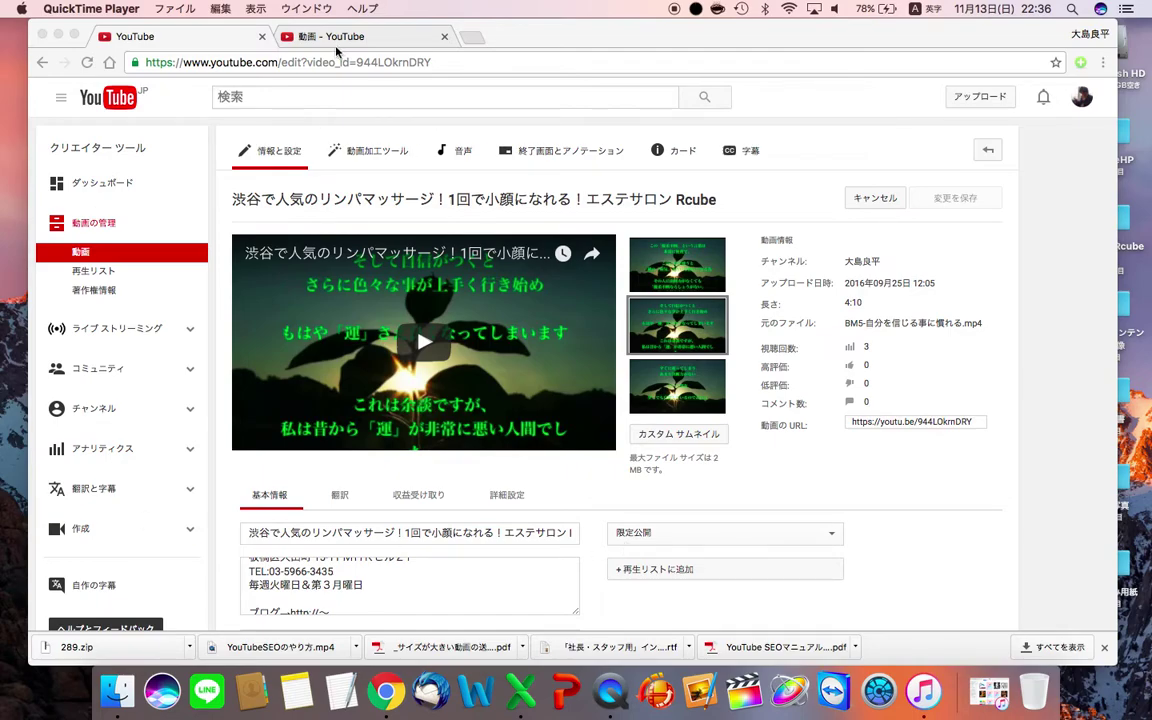
Switch to the uploaded videos list and look over the thumbnails of the recent videos.
left_click(308, 38)
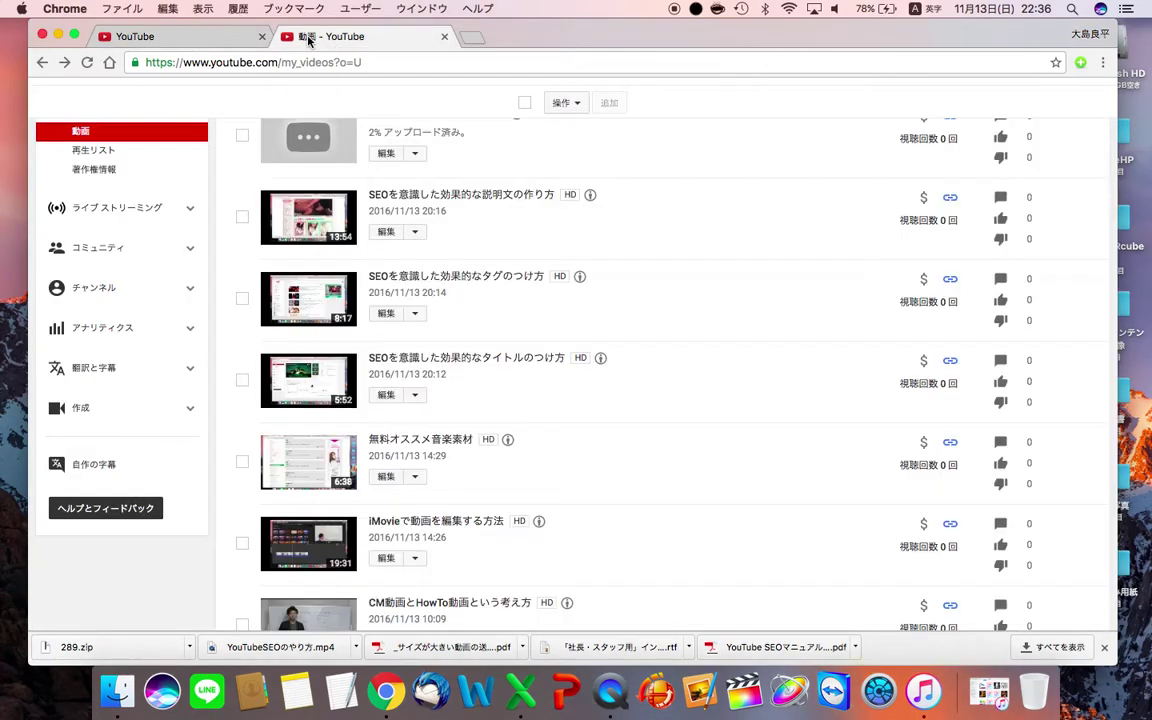
scroll(330, 300, "up", 2)
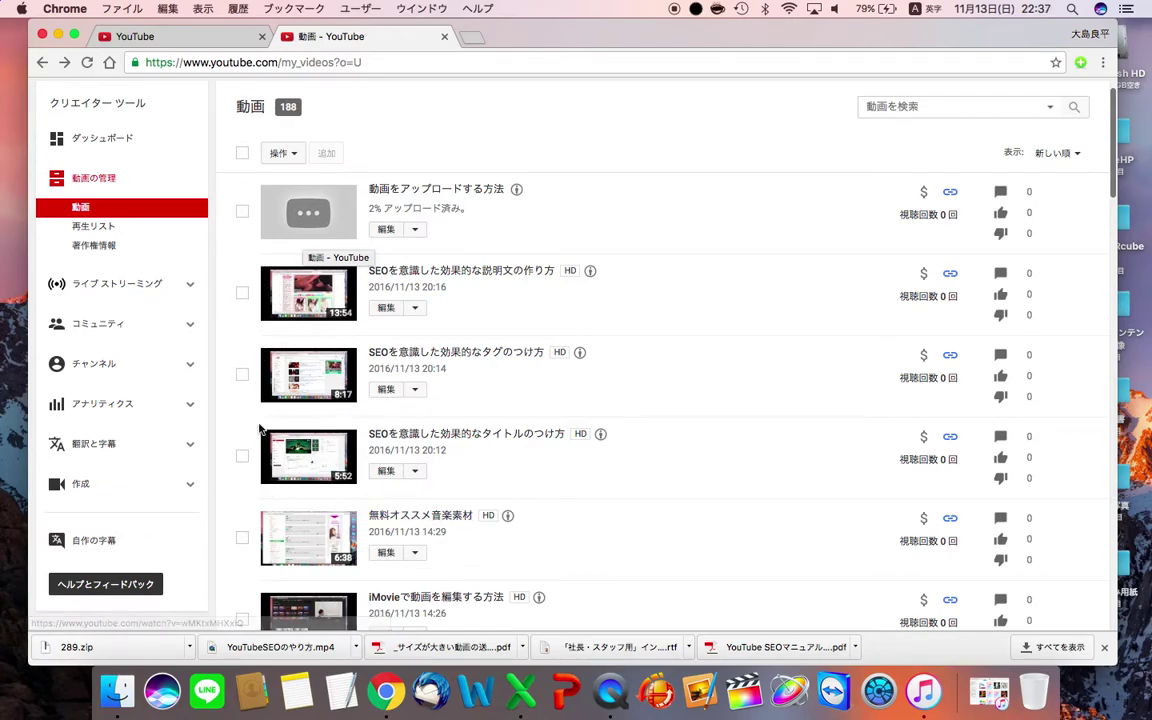
scroll(300, 440, "down", 2)
scroll(300, 440, "up", 2)
scroll(343, 463, "down", 3)
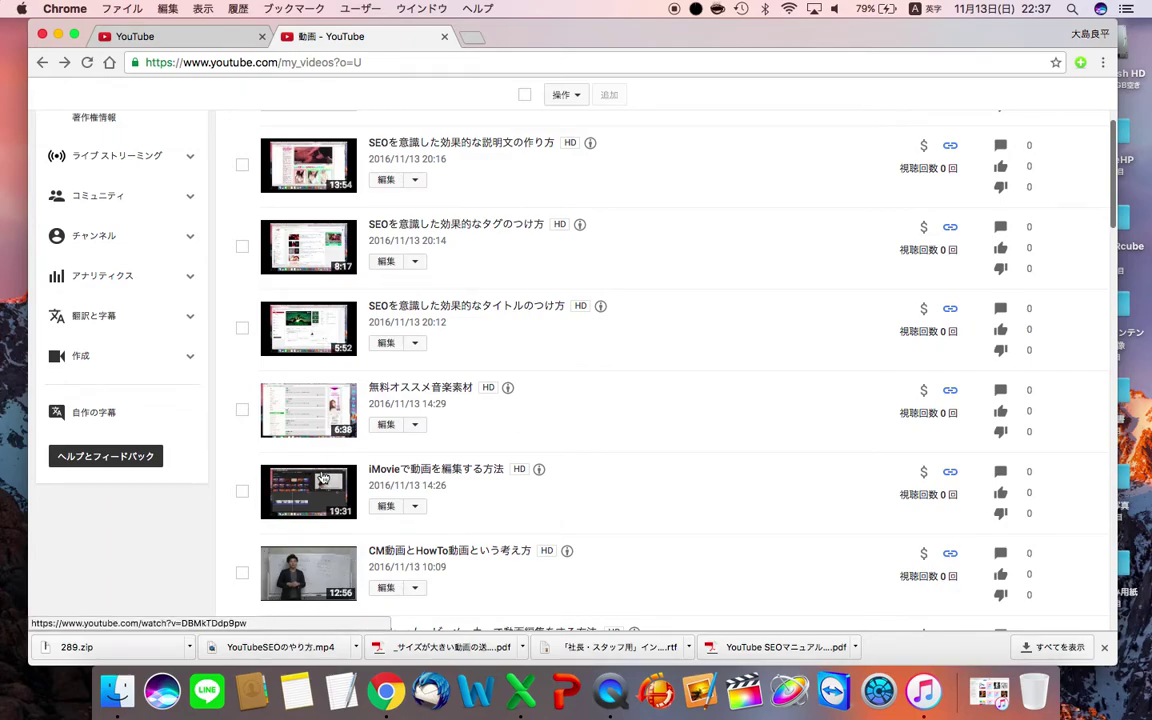
scroll(320, 470, "up", 3)
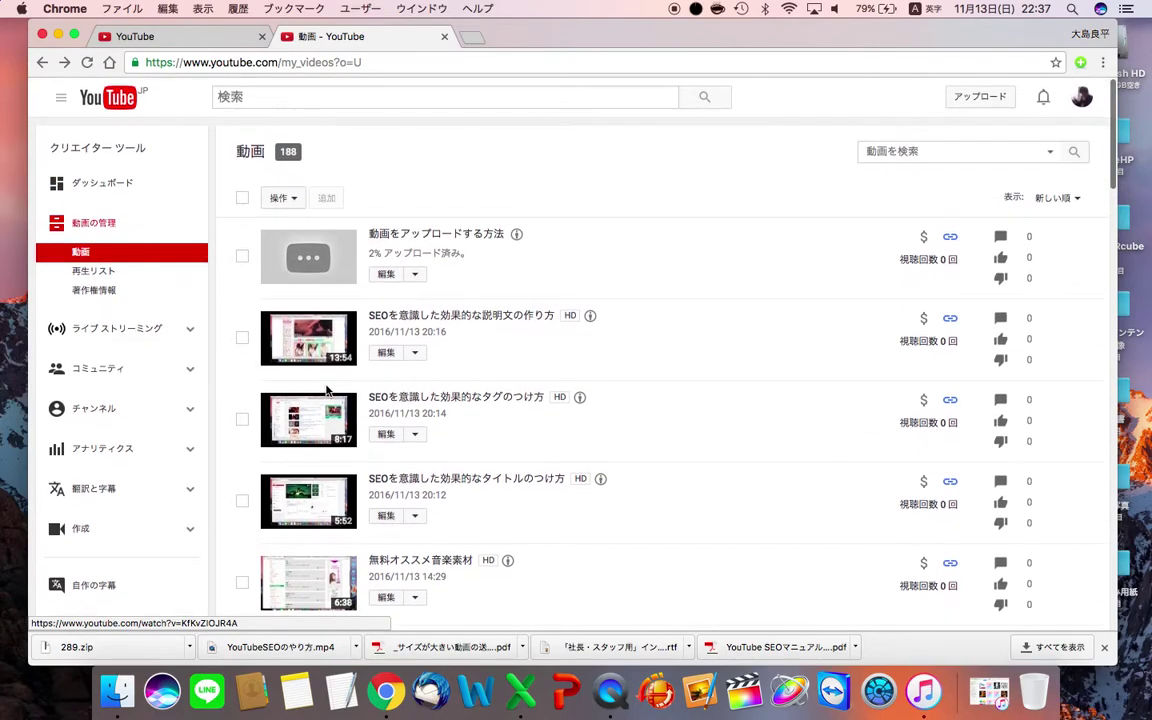
Return to the lymph massage video's edit page and try its three generated thumbnails, ending with the first one selected.
left_click(189, 40)
scroll(613, 445, "down", 3)
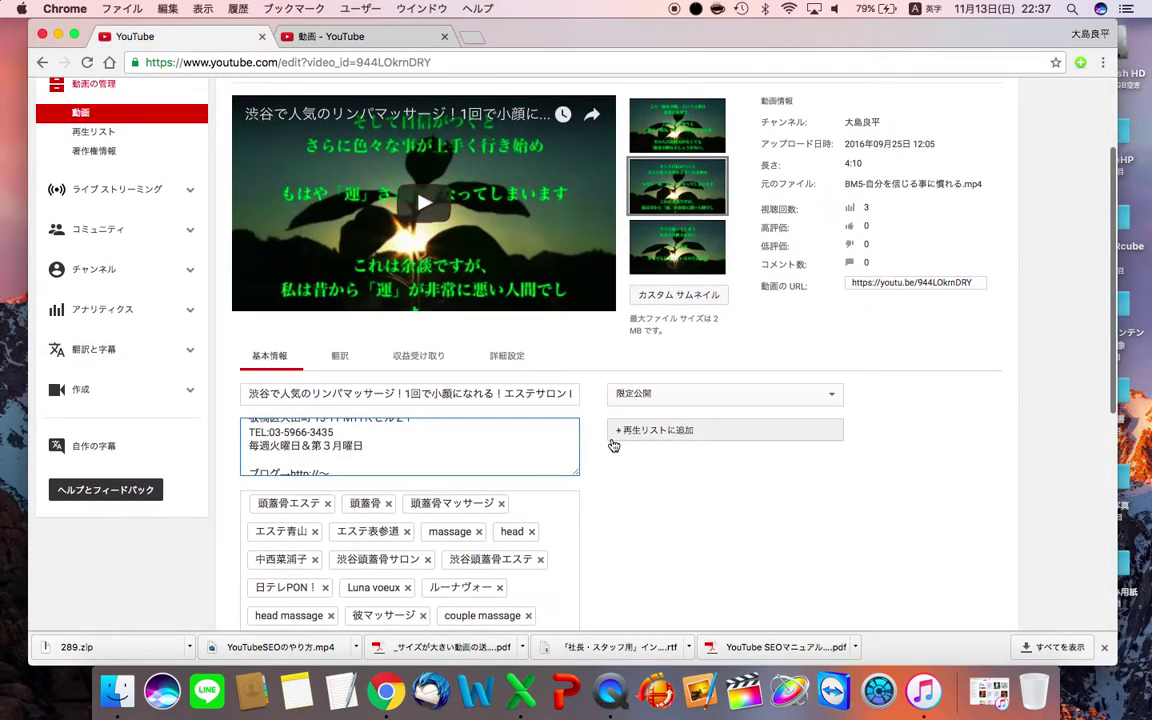
scroll(613, 445, "up", 3)
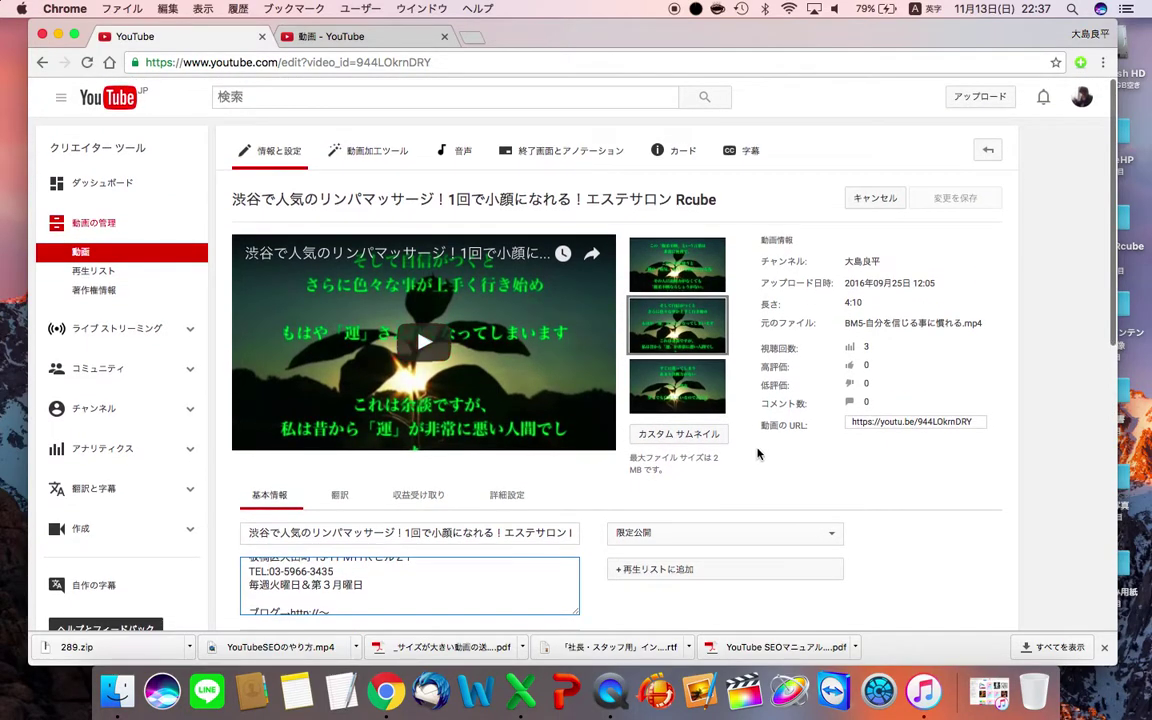
left_click(673, 378)
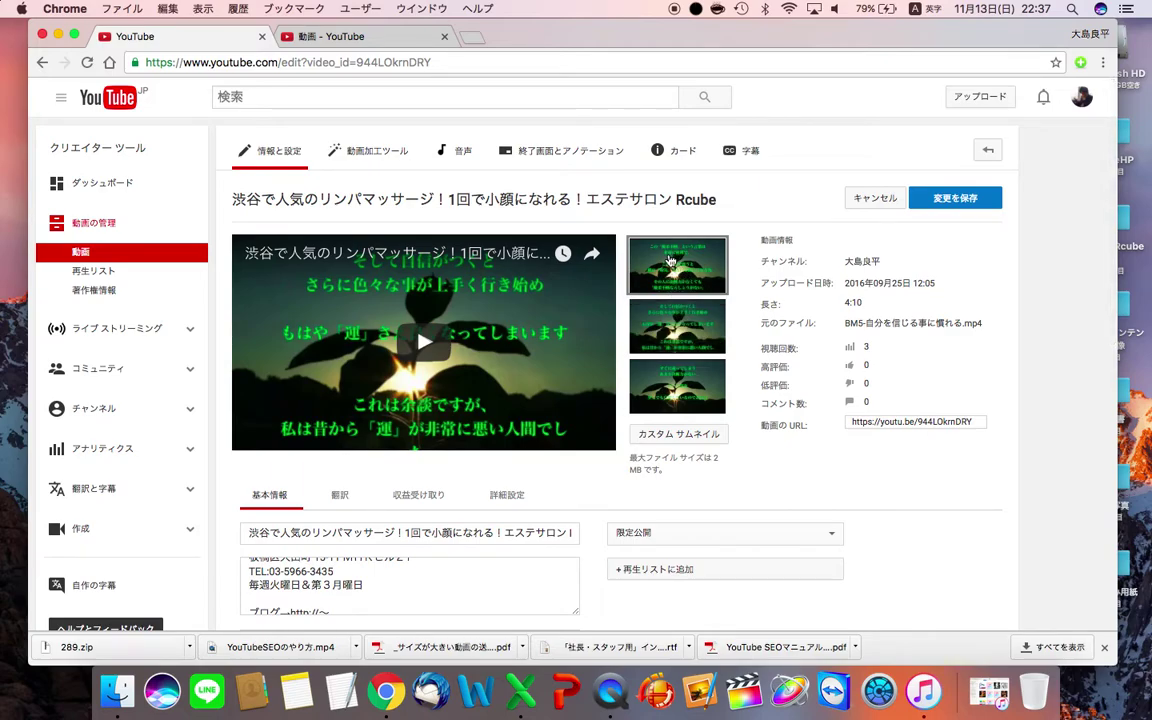
left_click(680, 372)
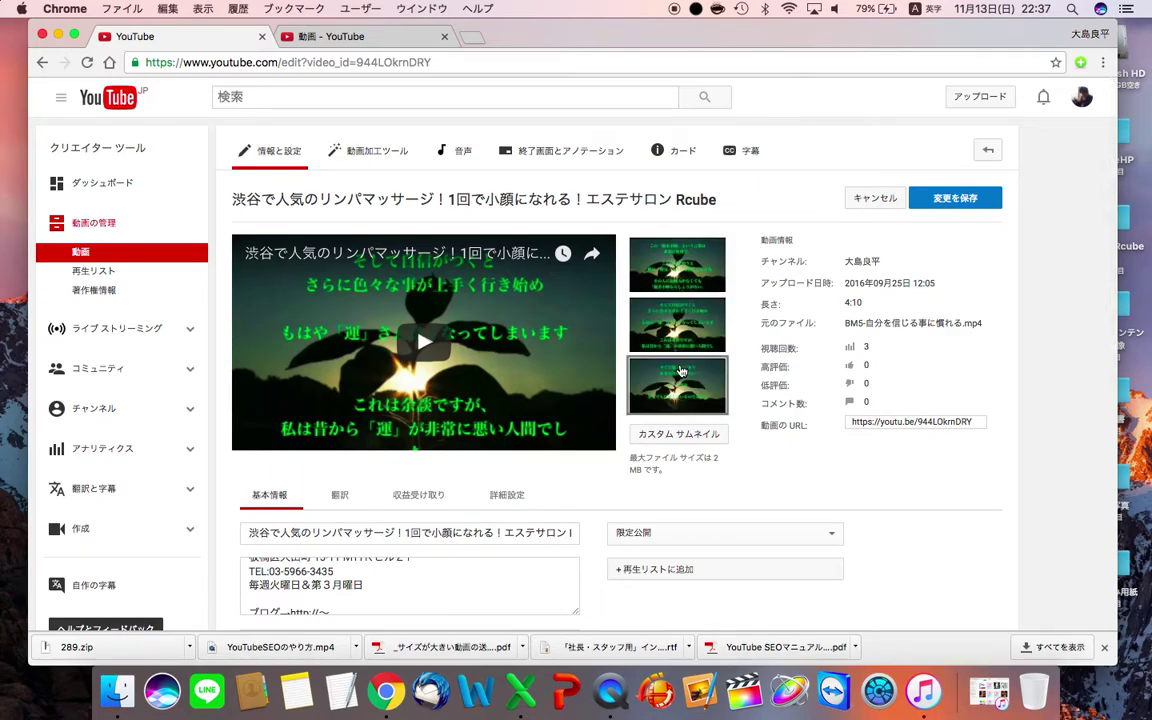
left_click(680, 331)
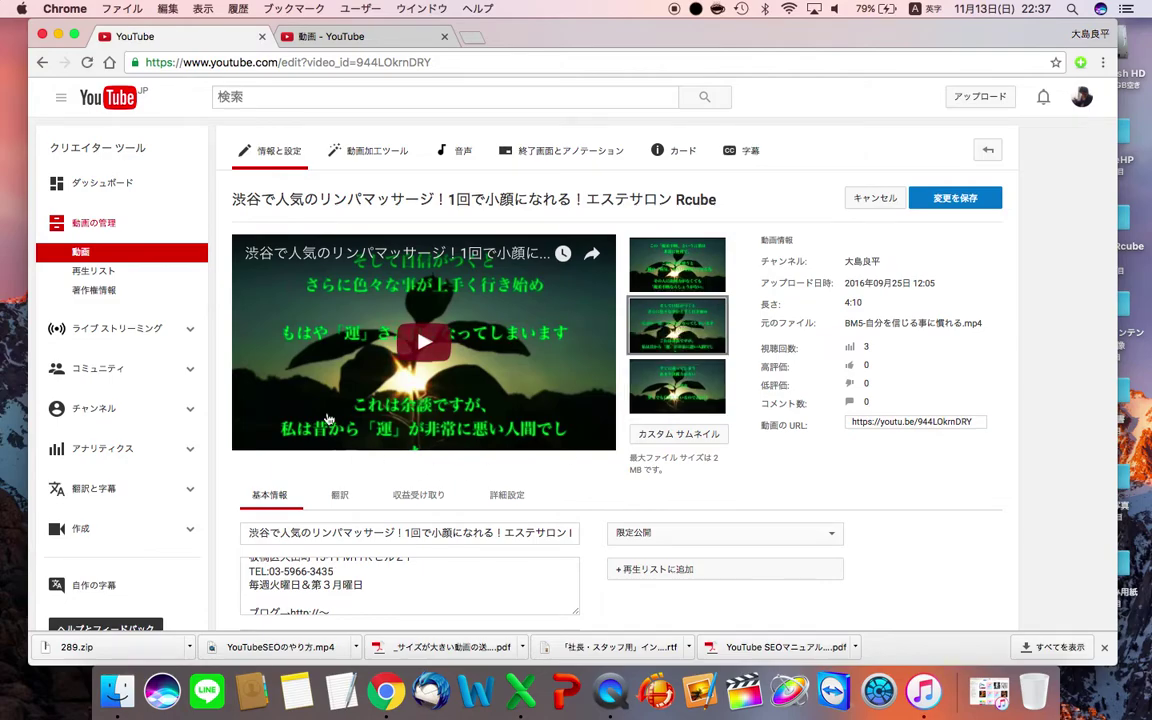
scroll(660, 407, "down", 2)
left_click(679, 254)
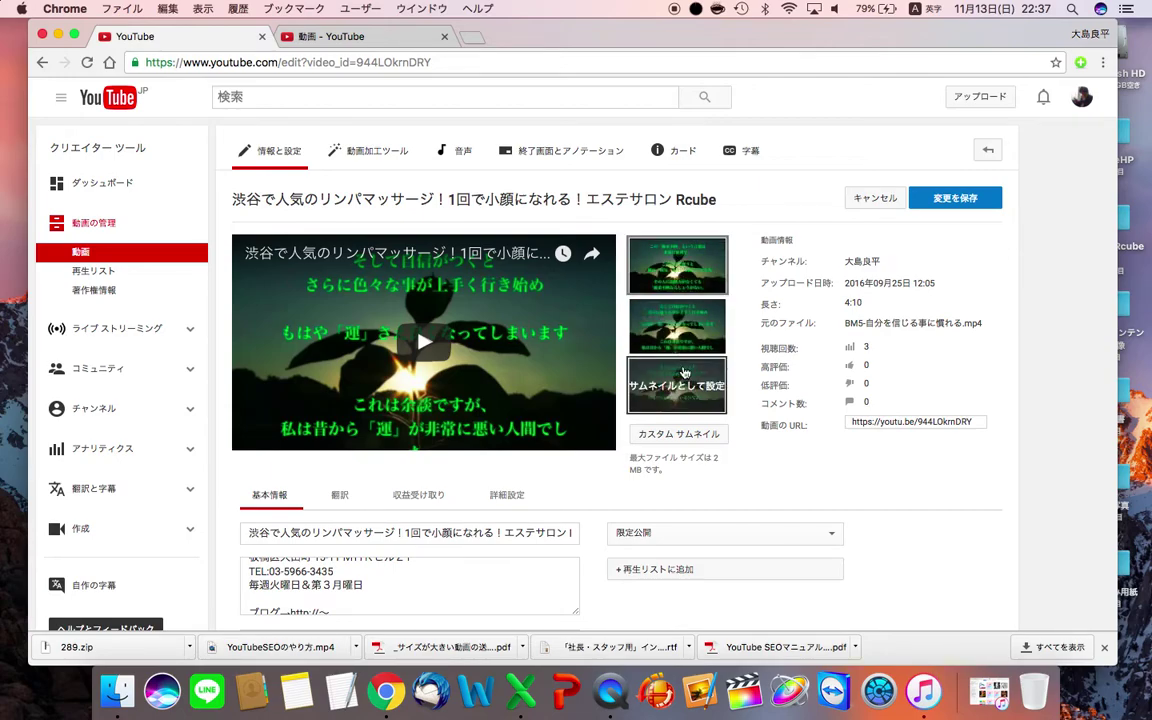
Look through the desktop files for a custom thumbnail, cancel the choice, and select the first generated thumbnail again.
left_click(668, 436)
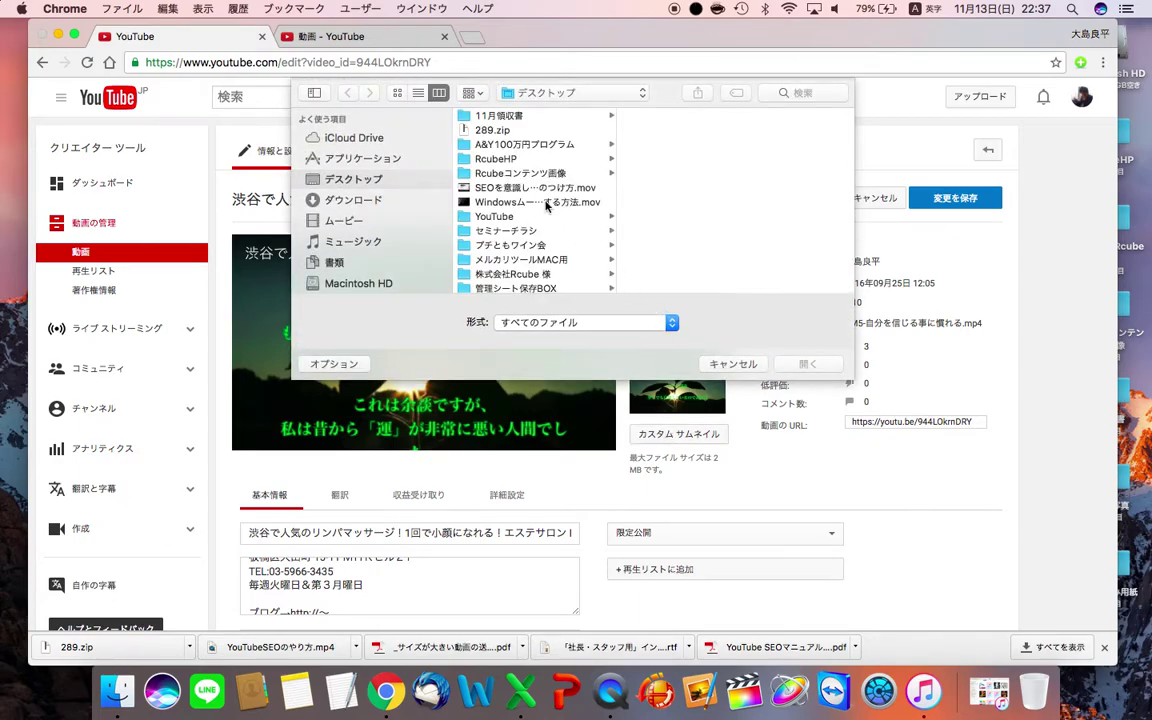
scroll(546, 205, "down", 5)
scroll(546, 205, "up", 5)
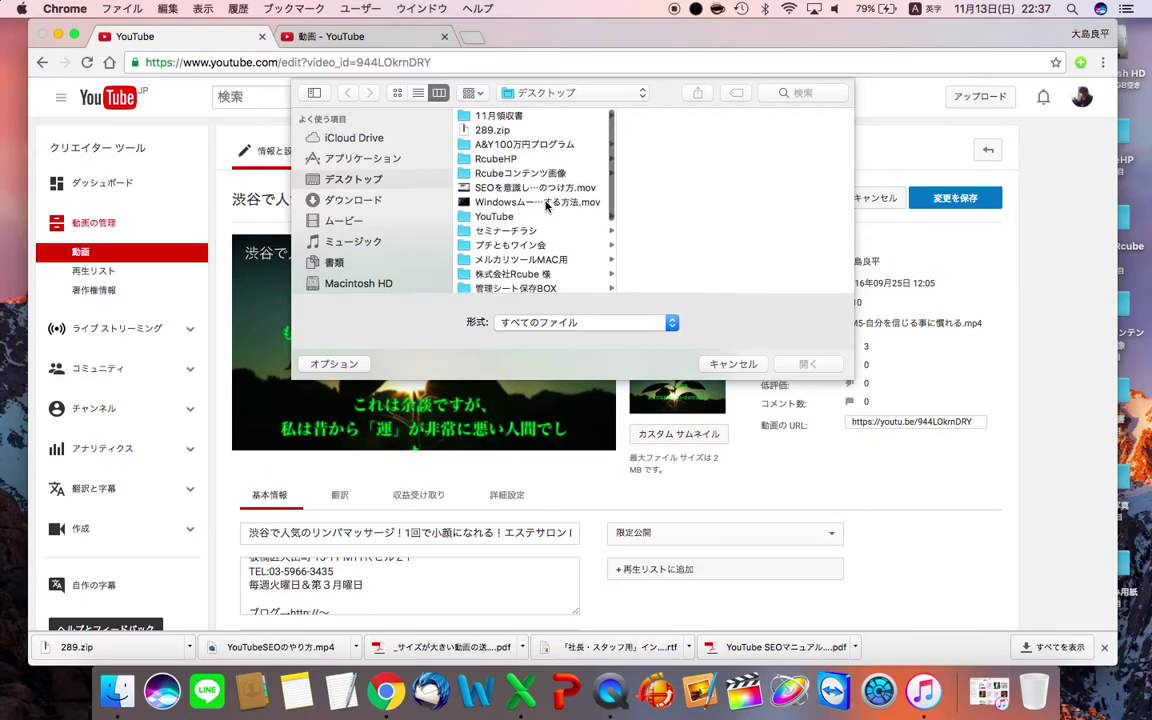
left_click(733, 363)
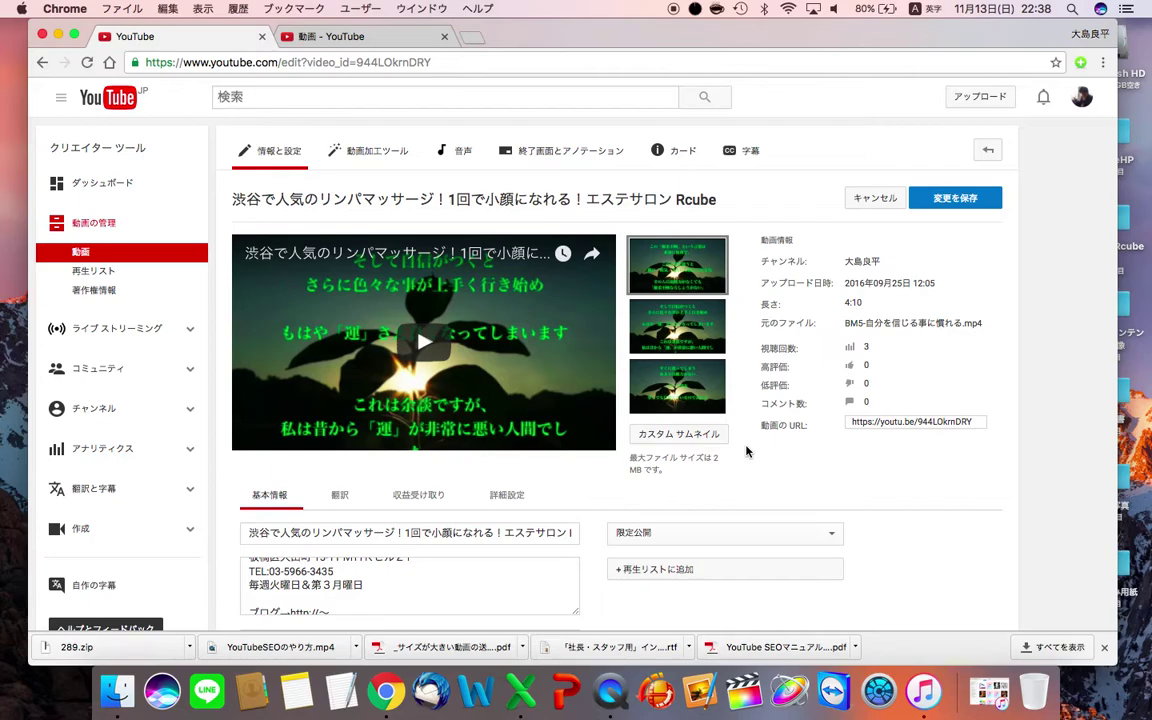
left_click(677, 325)
left_click(664, 249)
Examine the thumbnails in the uploaded videos list, from the newest upload to the YouTubeアカウント初期設定 video.
left_click(330, 36)
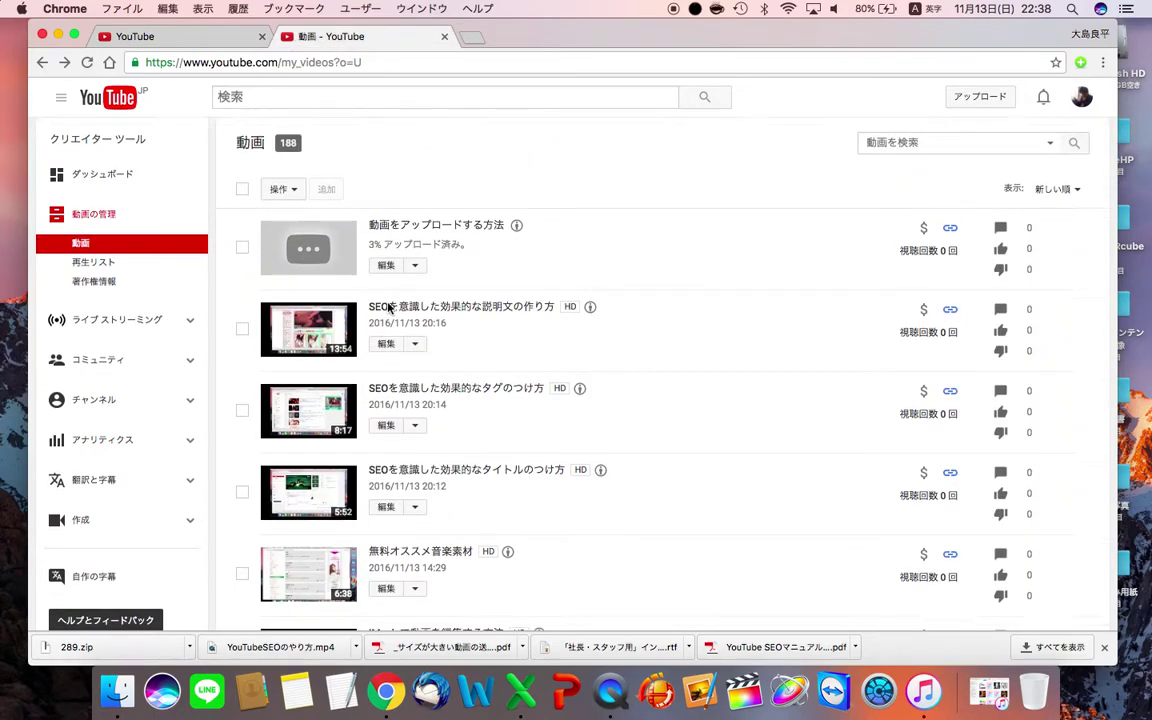
scroll(388, 307, "down", 5)
scroll(325, 494, "down", 1)
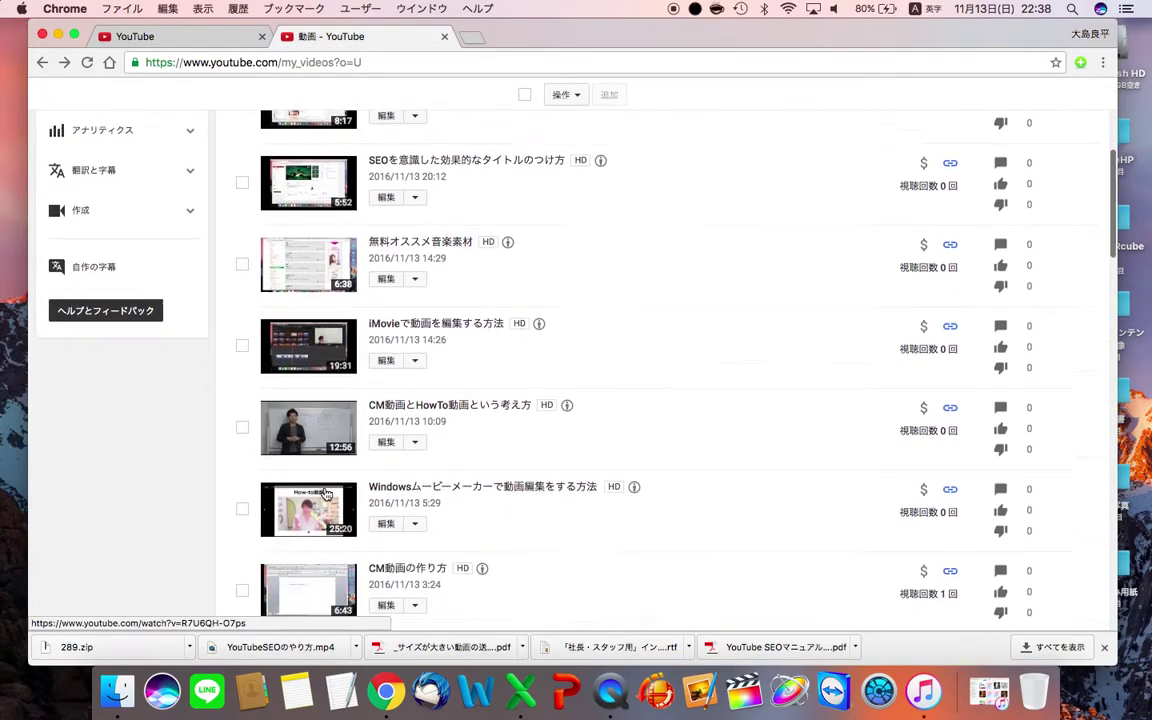
scroll(325, 494, "down", 1)
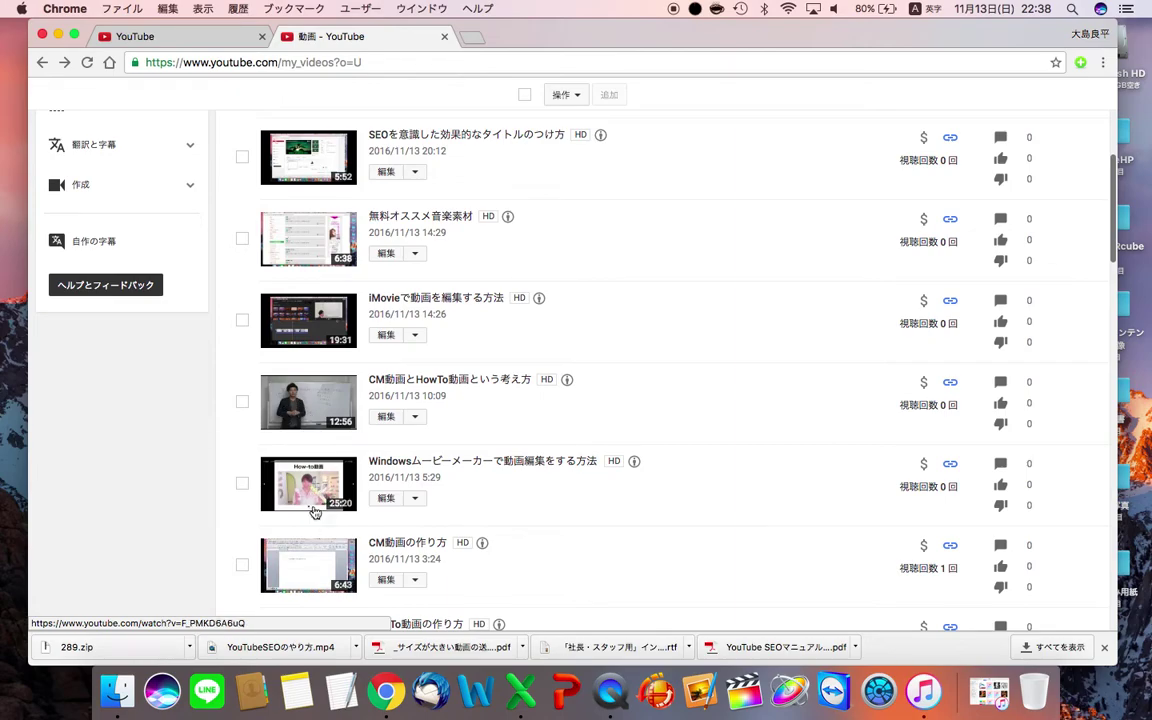
scroll(318, 514, "down", 5)
scroll(320, 512, "up", 1)
scroll(322, 510, "down", 3)
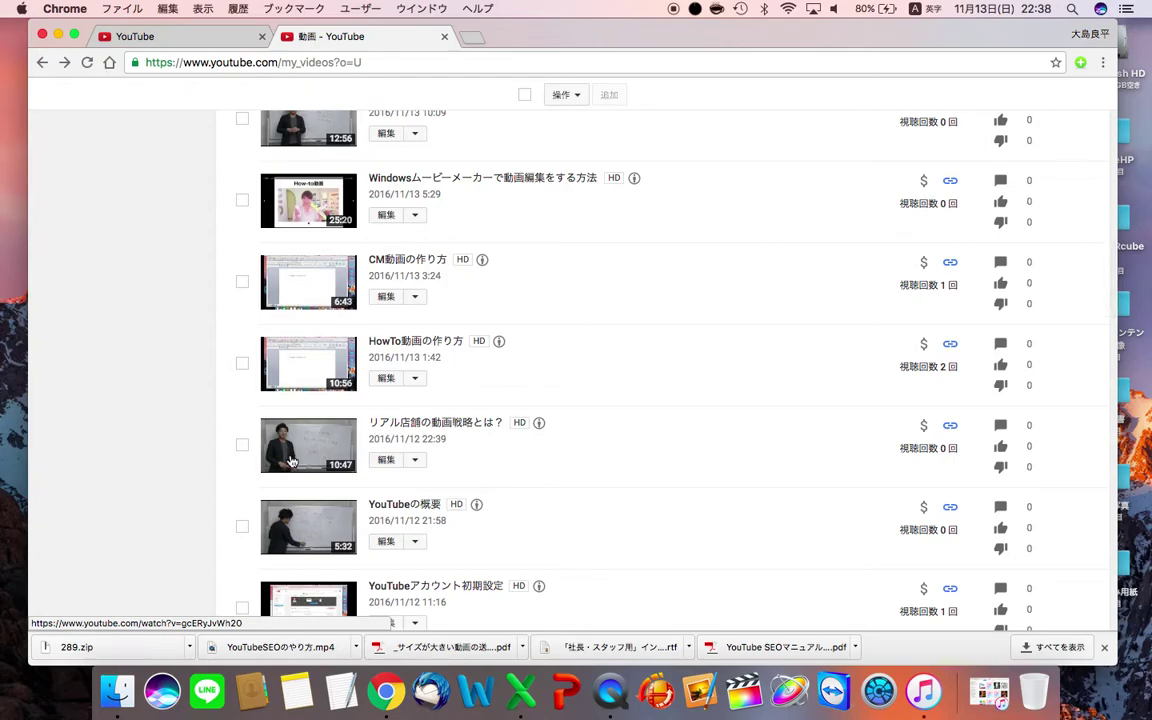
scroll(291, 461, "up", 10)
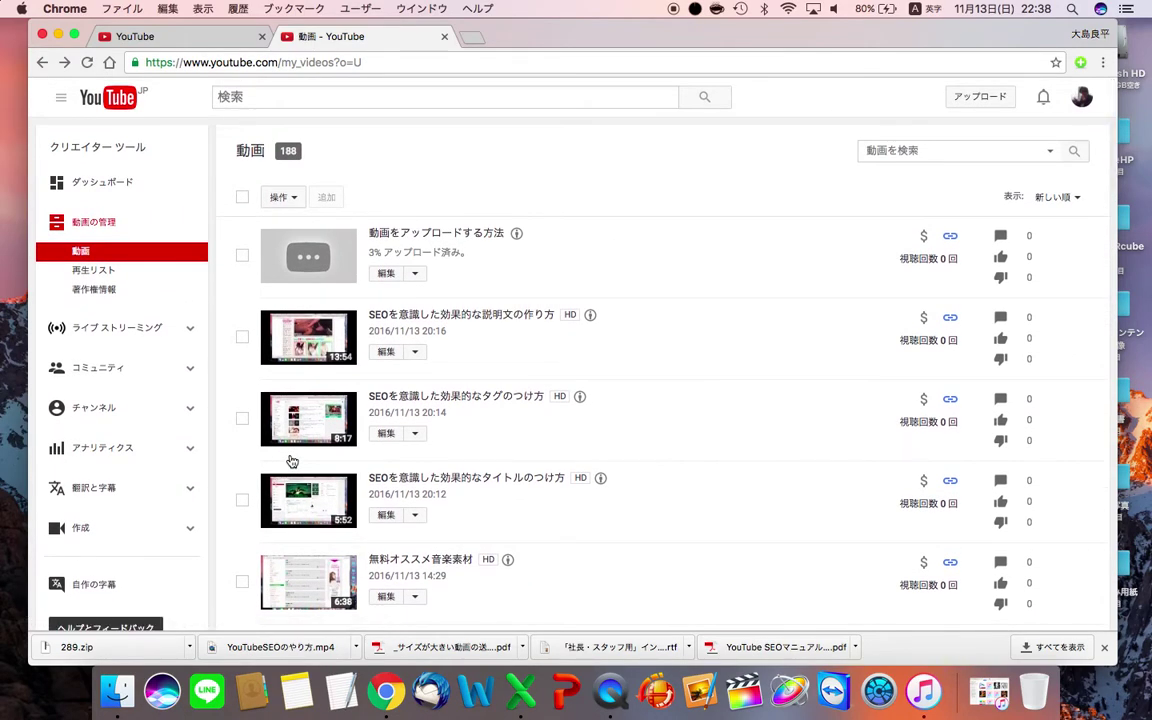
Compare the three generated thumbnail options on the edit page with the thumbnails in the uploaded videos list.
left_click(150, 36)
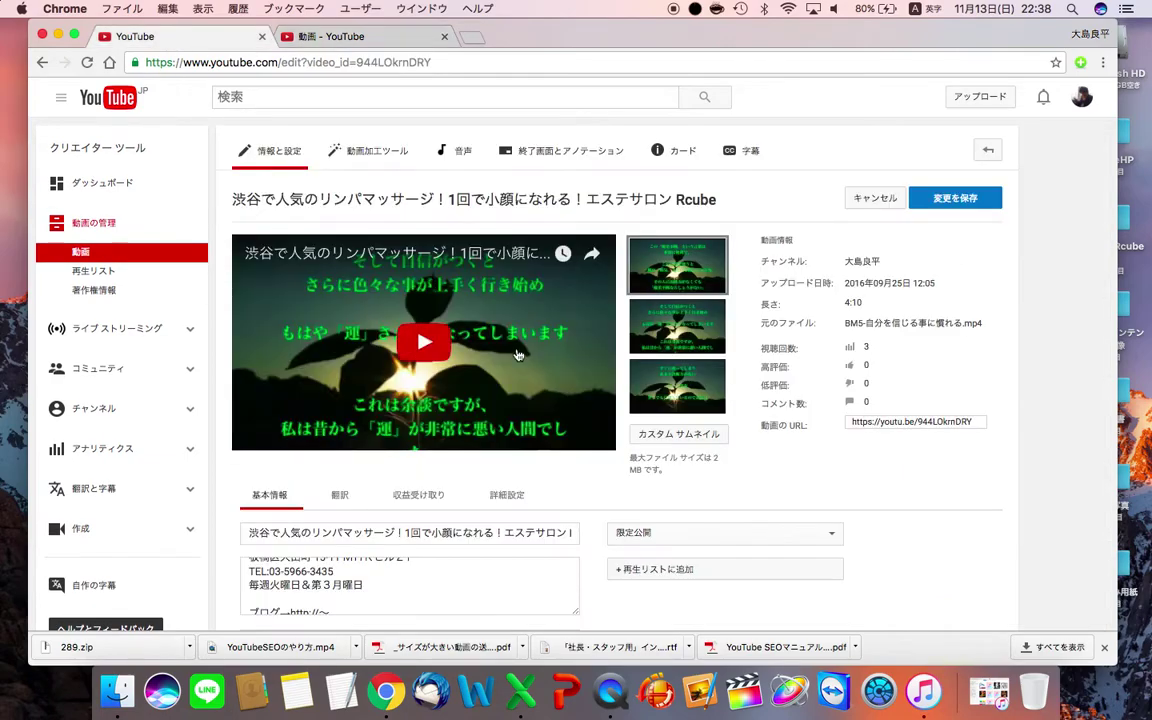
mouse_move(677, 326)
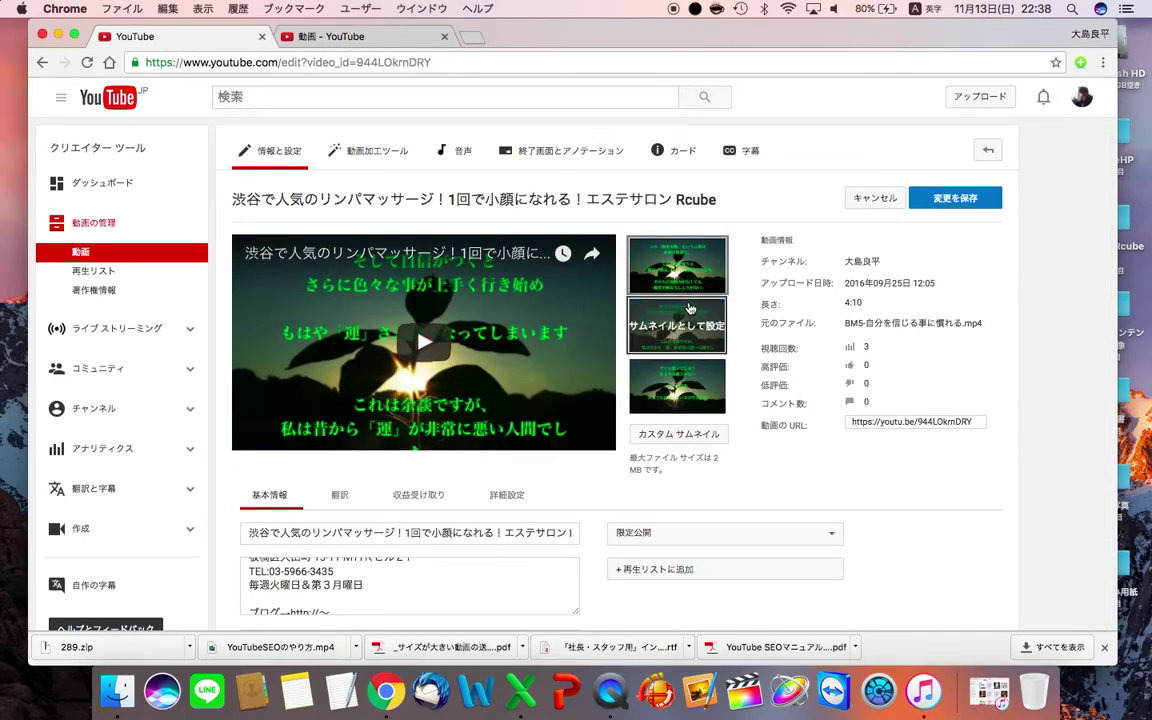
mouse_move(685, 385)
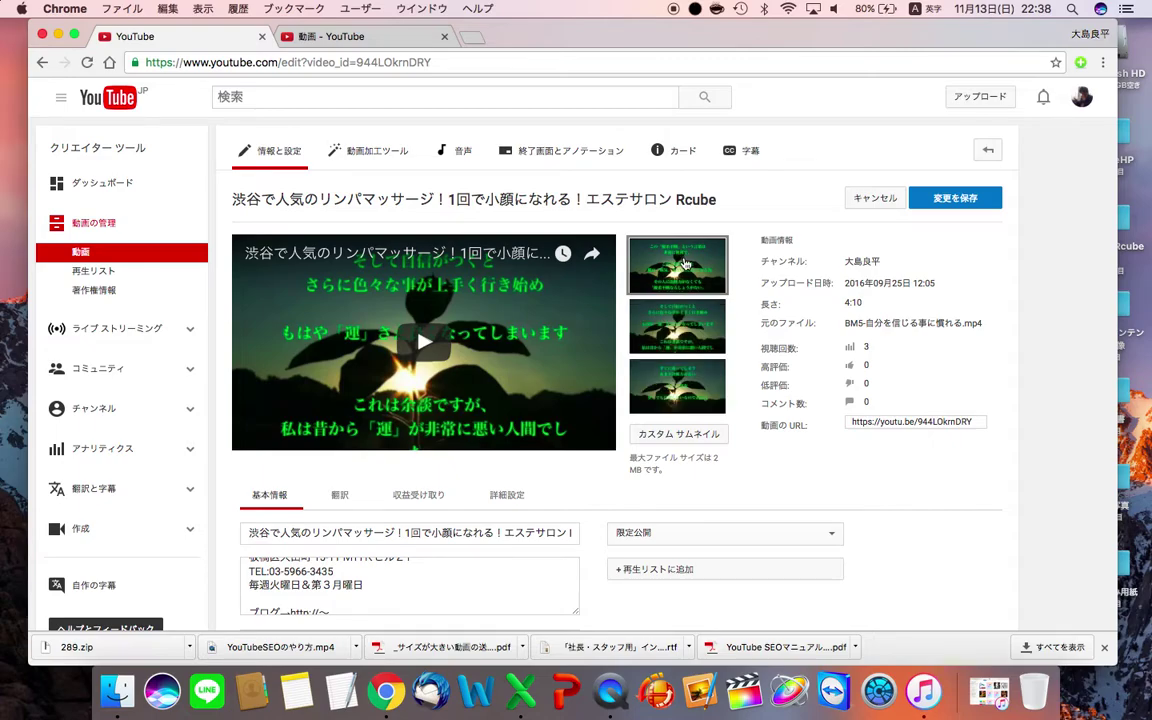
left_click(380, 57)
left_click(327, 32)
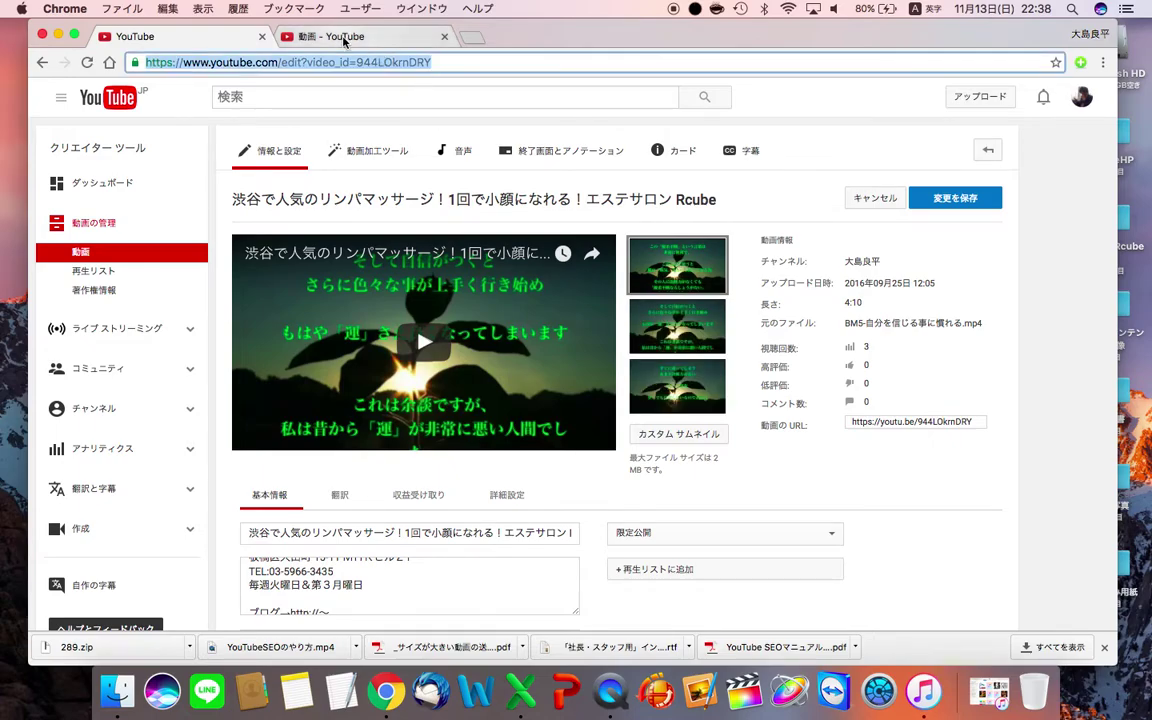
scroll(408, 287, "down", 3)
scroll(408, 287, "up", 3)
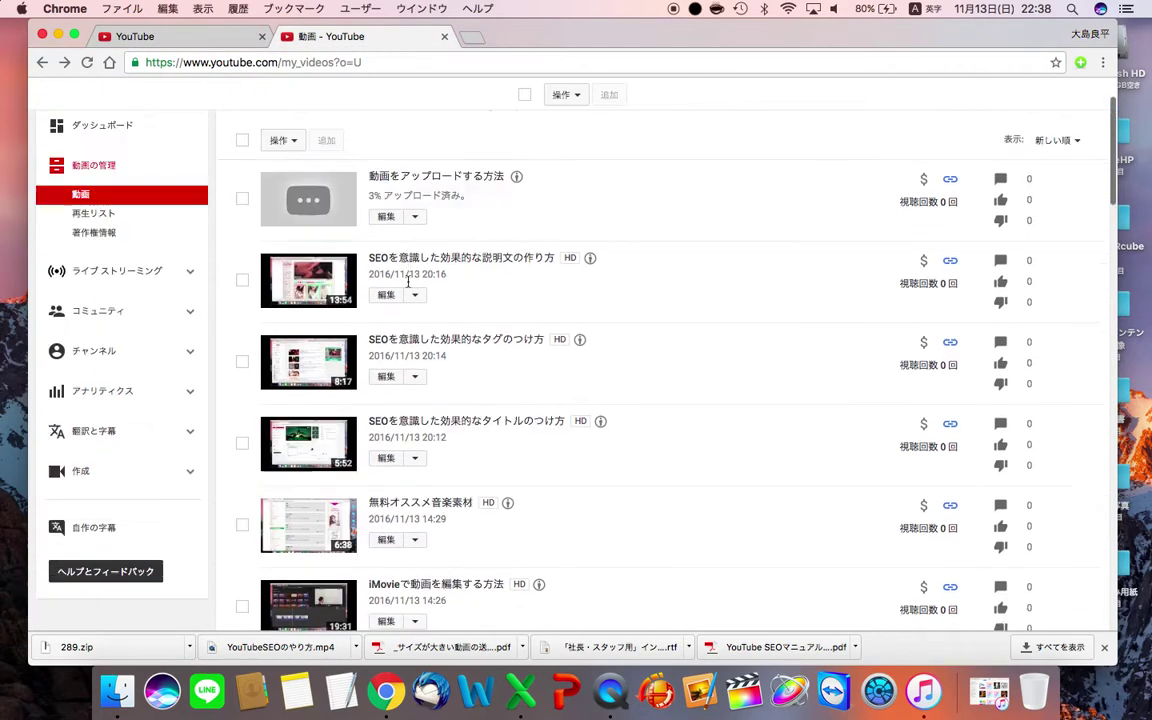
On the lymph massage video's edit page, set the second generated image as the thumbnail.
left_click(193, 40)
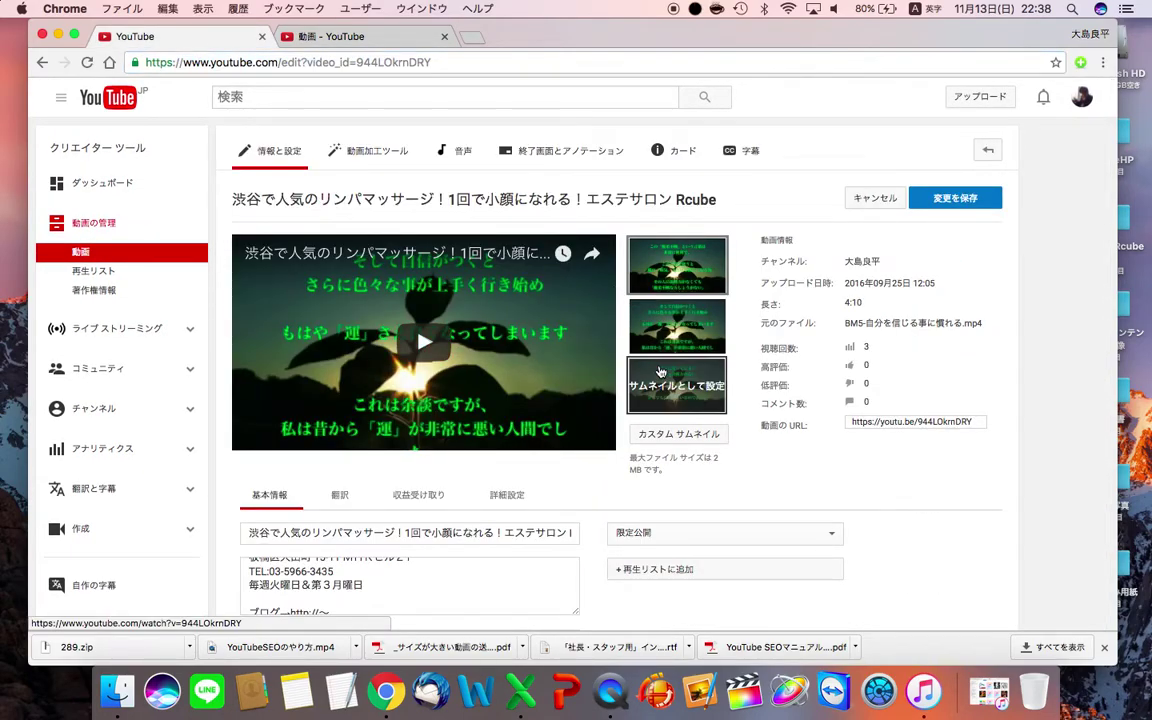
left_click(668, 345)
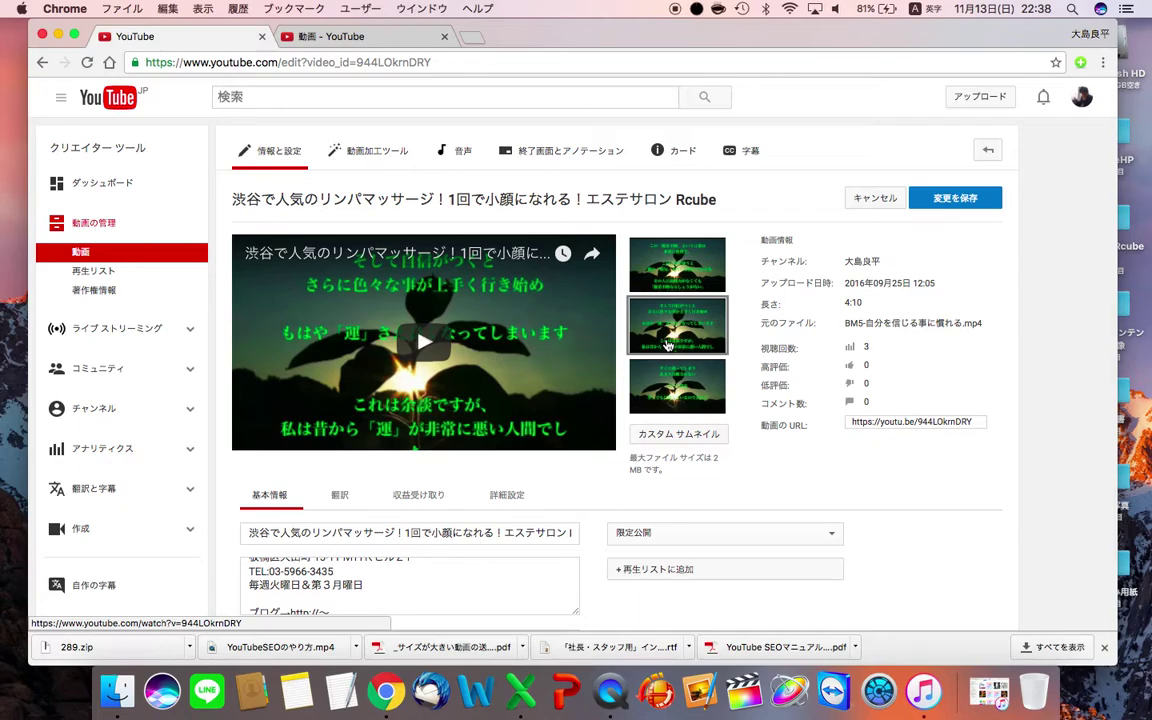
Review how the thumbnails represent the videos throughout the uploaded videos list and return to the lymph massage video's edit page.
left_click(330, 36)
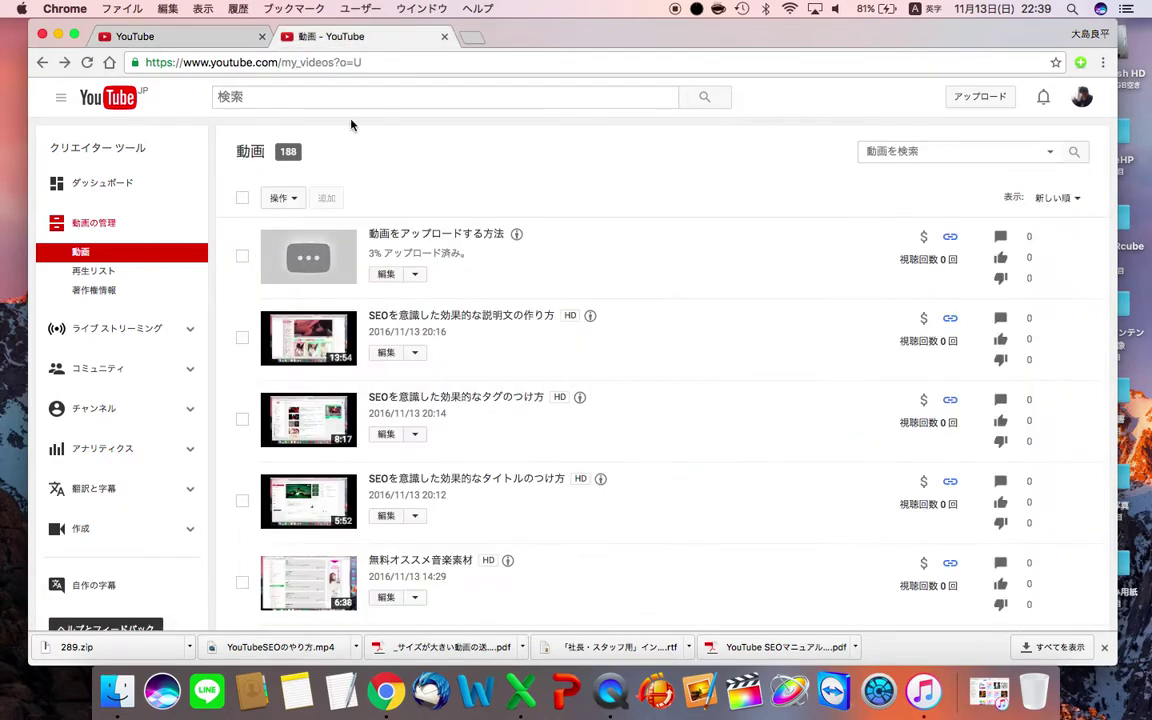
scroll(397, 318, "down", 3)
scroll(397, 318, "down", 8)
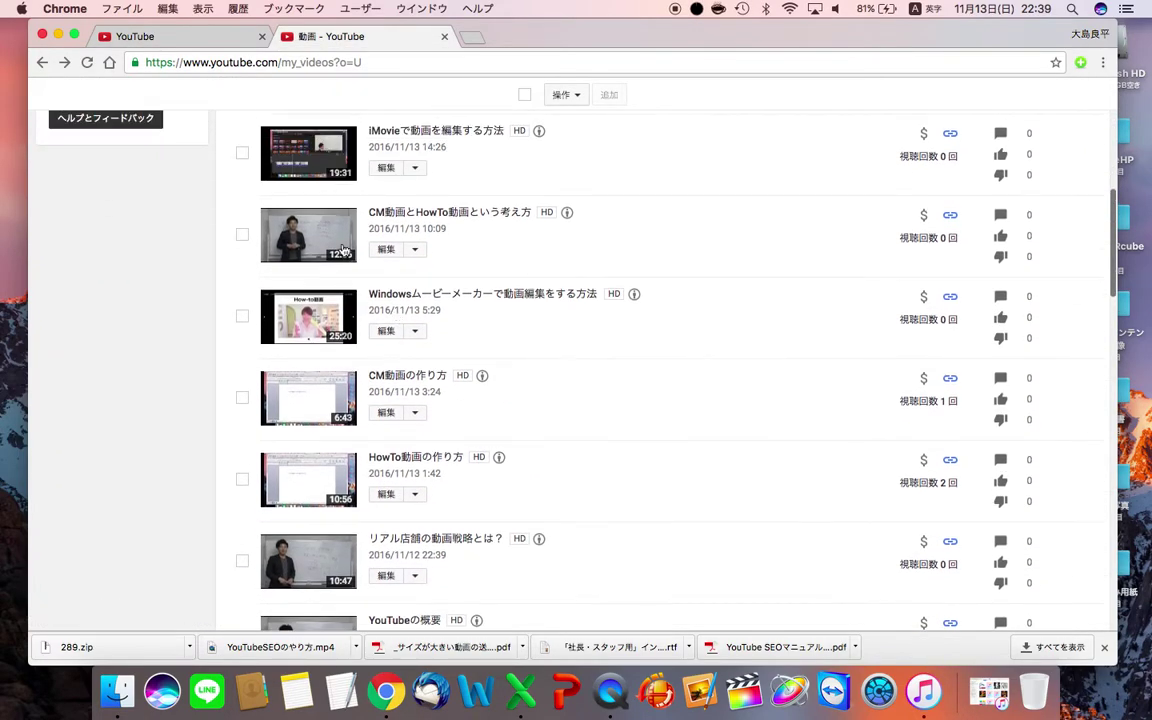
scroll(306, 264, "down", 5)
scroll(337, 409, "up", 3)
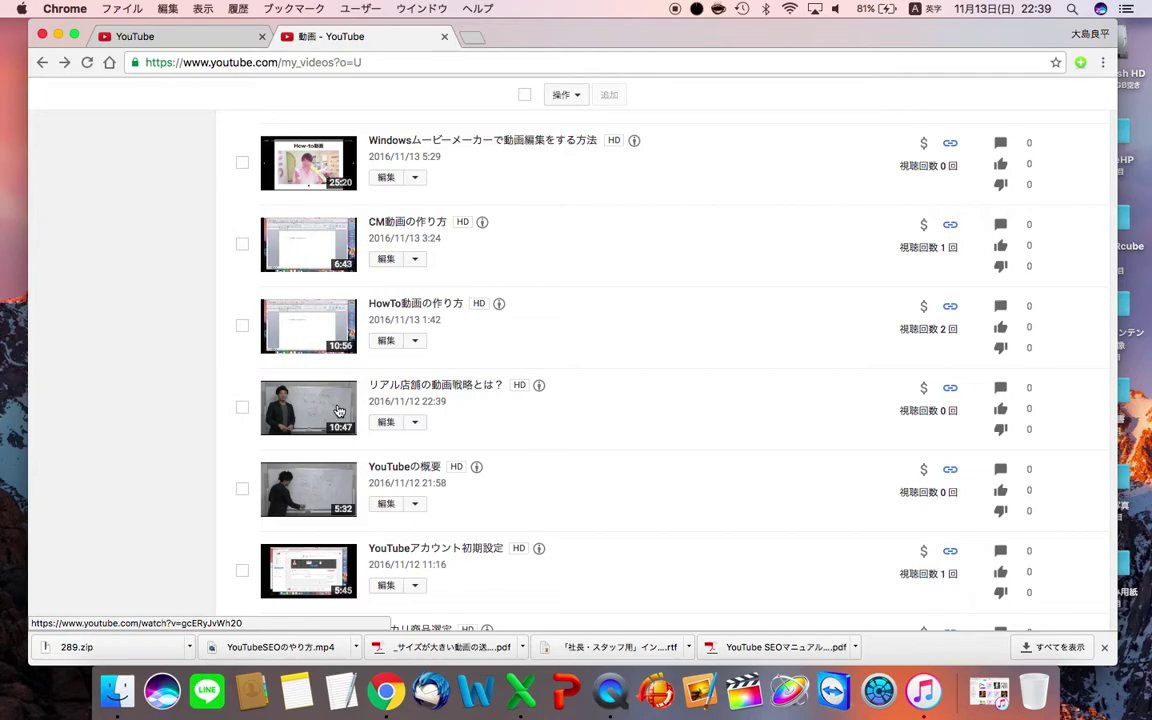
scroll(476, 405, "up", 10)
scroll(476, 405, "down", 5)
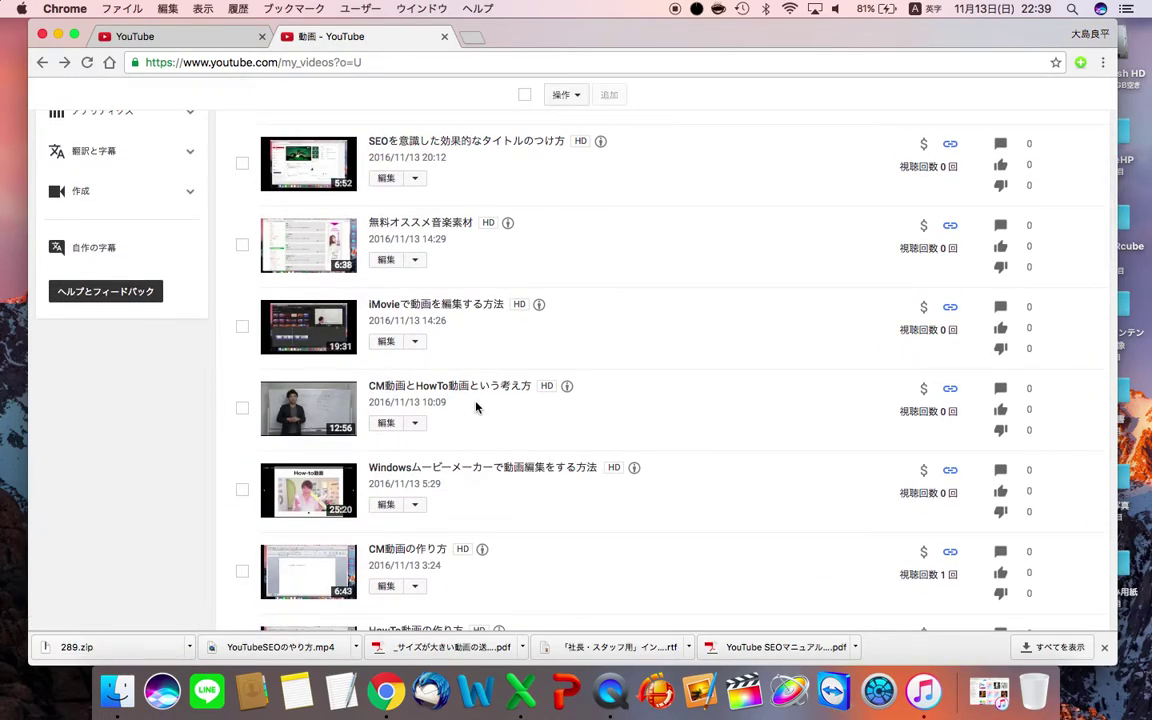
scroll(476, 405, "down", 3)
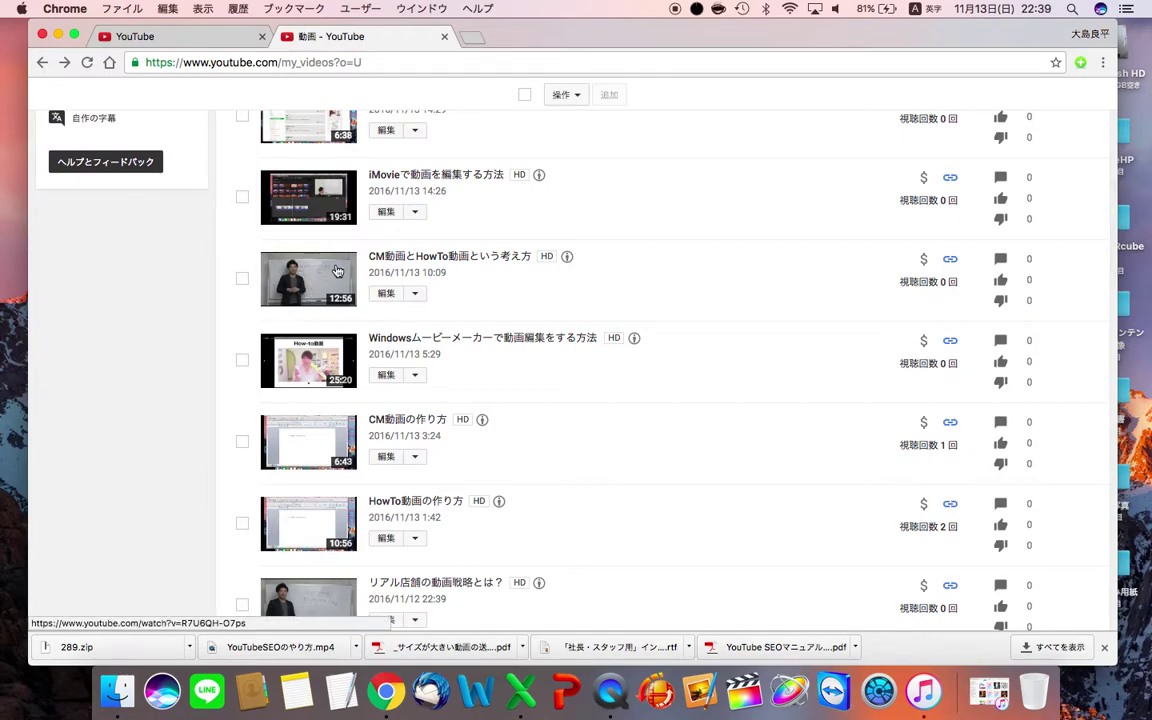
scroll(473, 280, "up", 5)
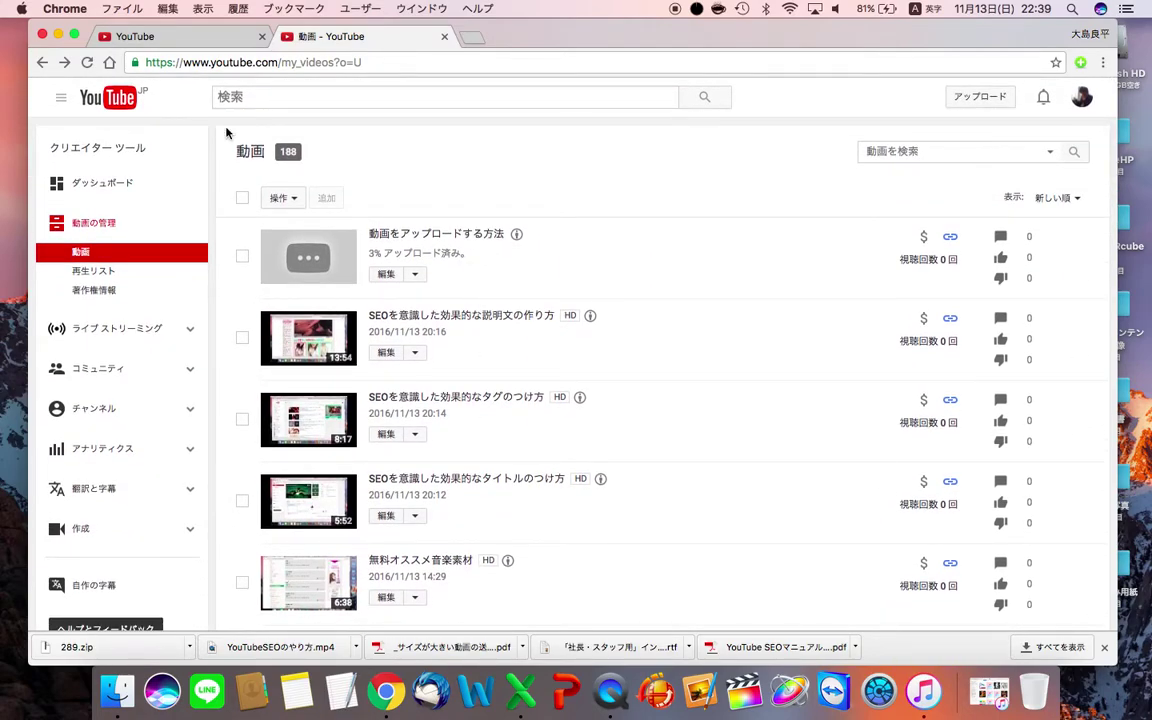
left_click(168, 44)
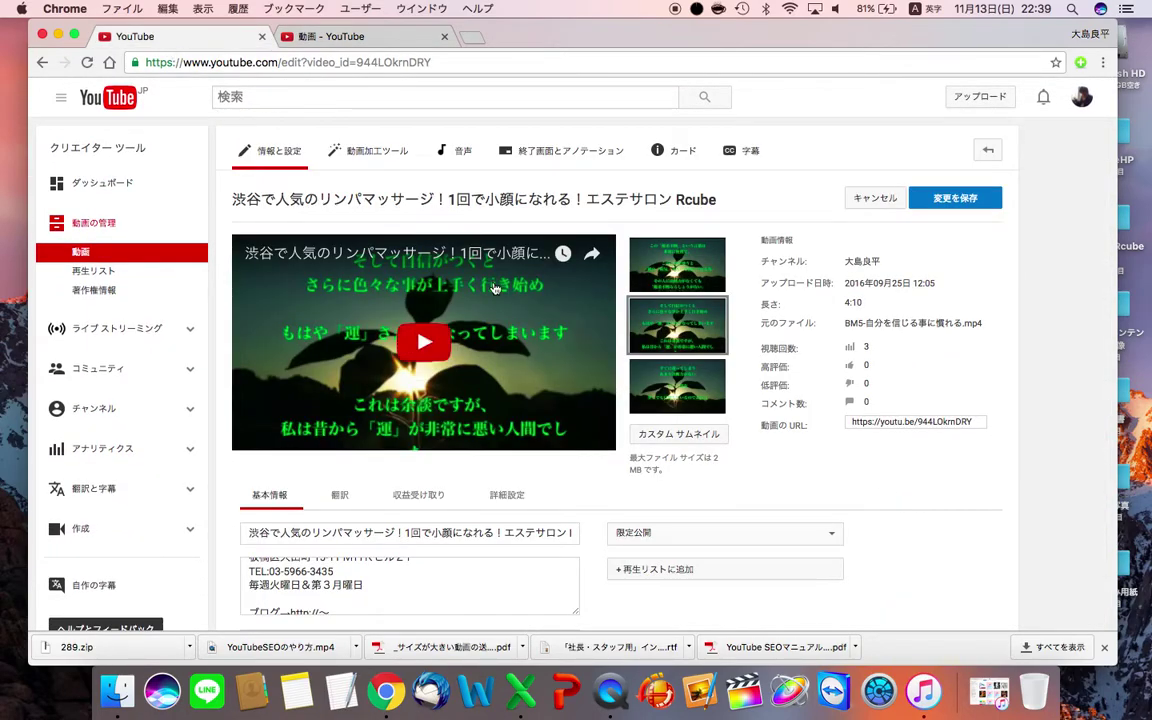